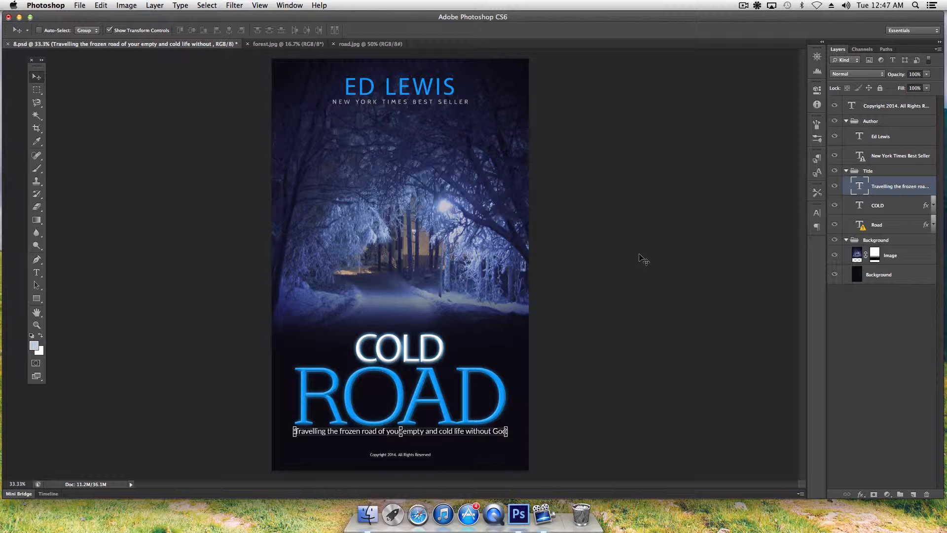
Look through the open forest, road and book cover documents.
left_click(282, 45)
left_click(363, 44)
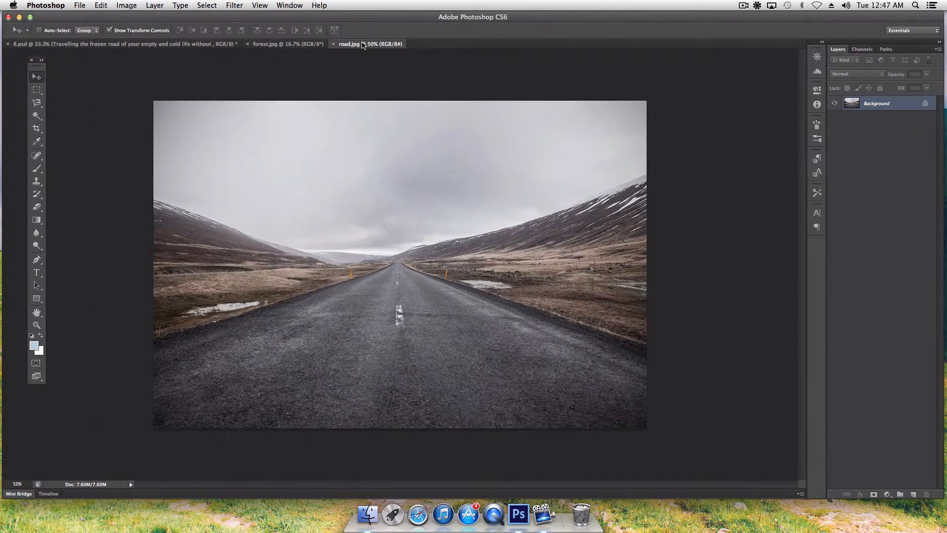
left_click(290, 44)
left_click(197, 45)
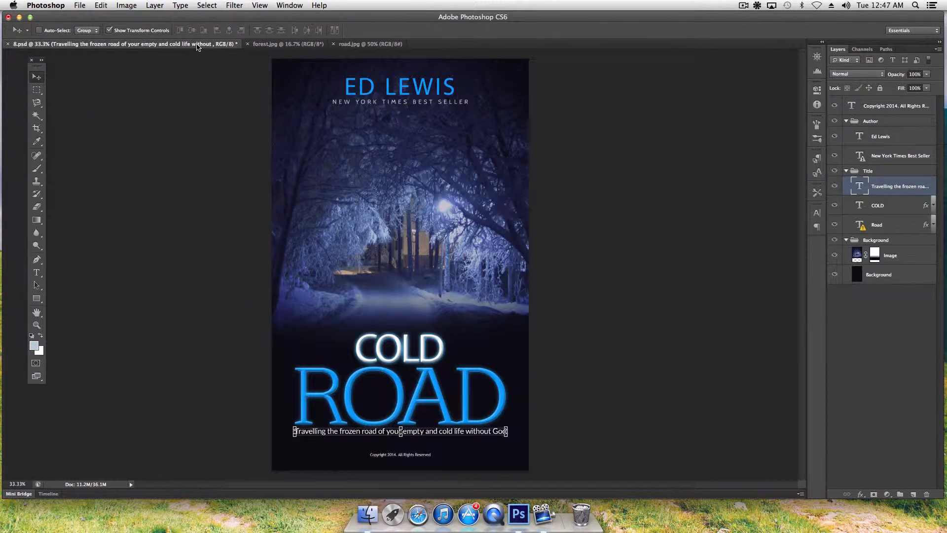
left_click(290, 45)
Move forest.jpg into its own floating window and position it over the cover.
right_click(290, 45)
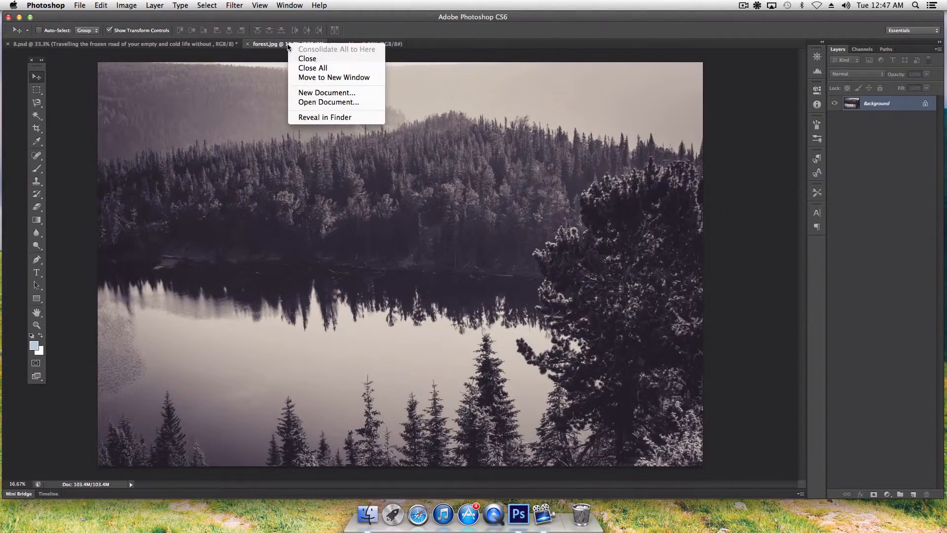
left_click(312, 77)
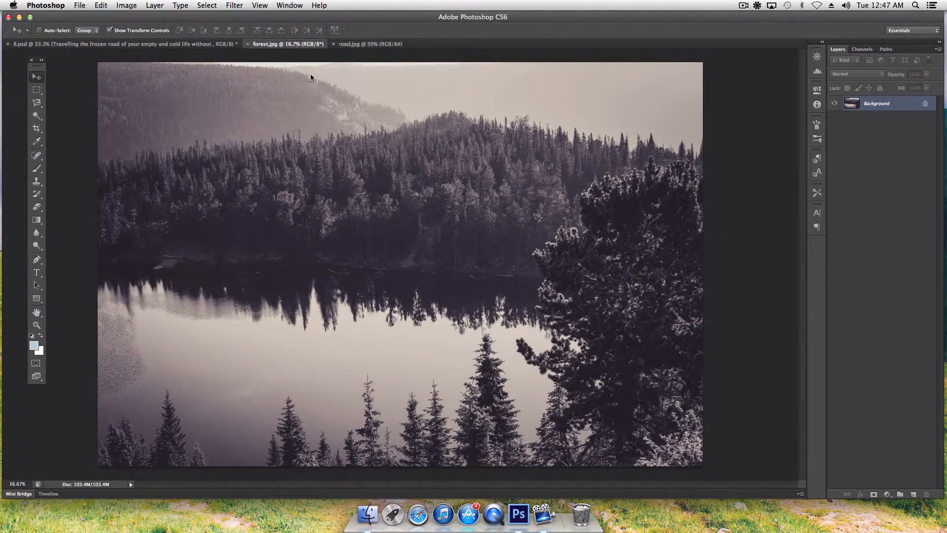
left_click_drag(204, 44, 787, 151)
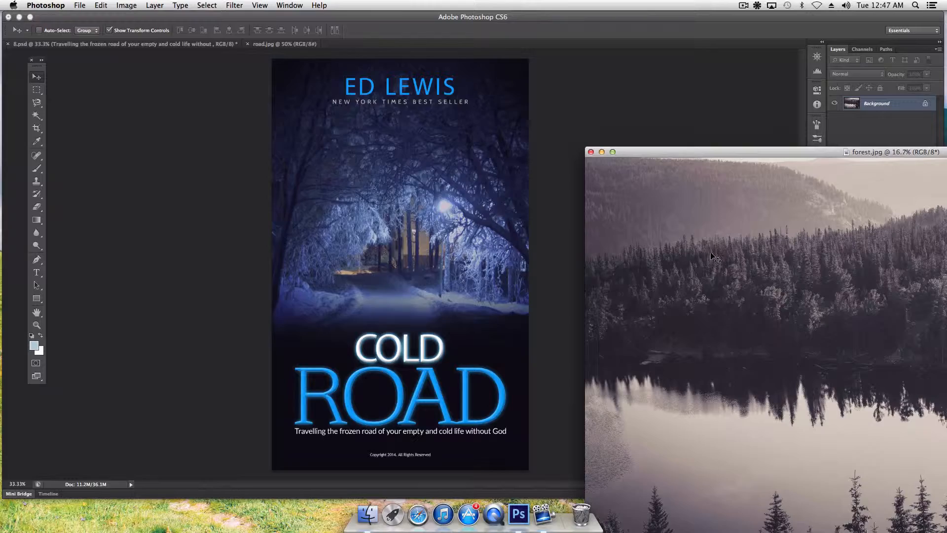
left_click_drag(757, 152, 309, 68)
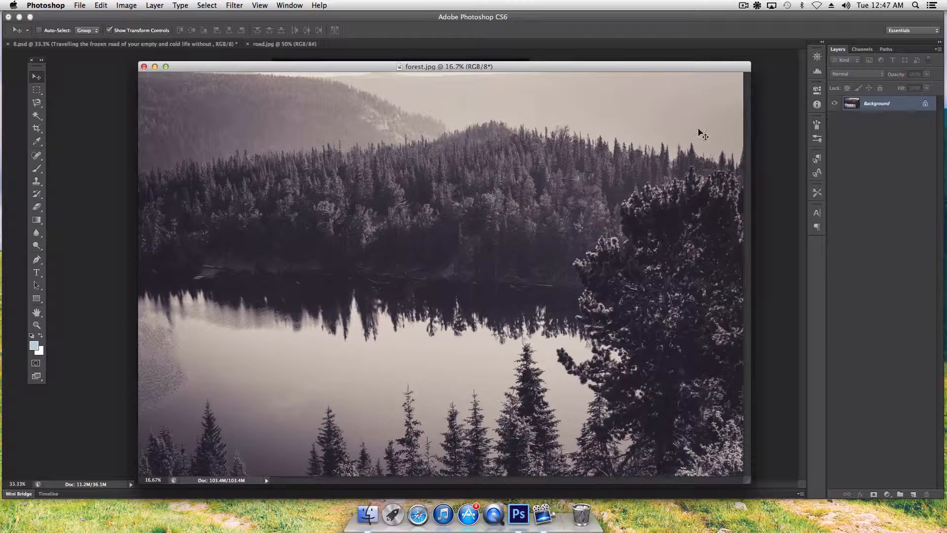
Convert the forest.jpg Background into an ordinary layer named 'forest'.
double_click(879, 104)
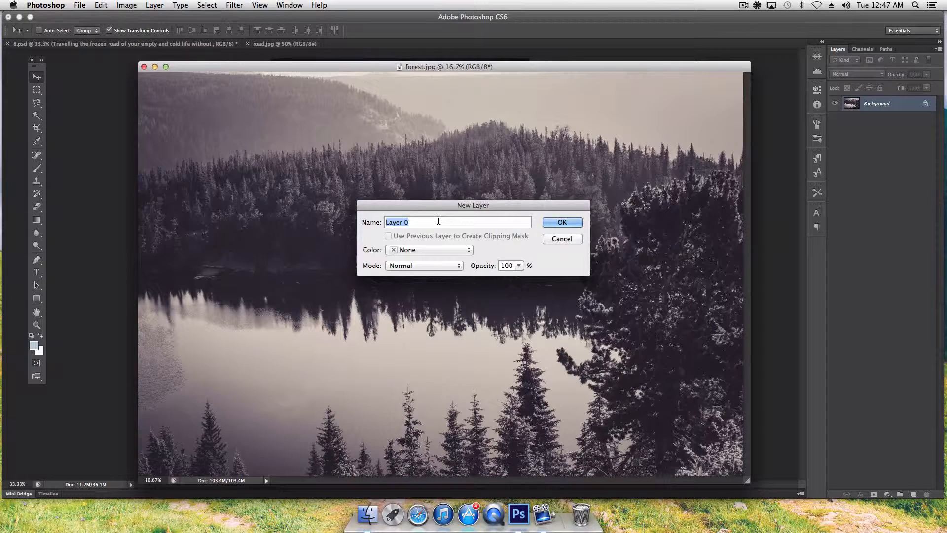
key("BackSpace")
type("forest")
left_click(570, 226)
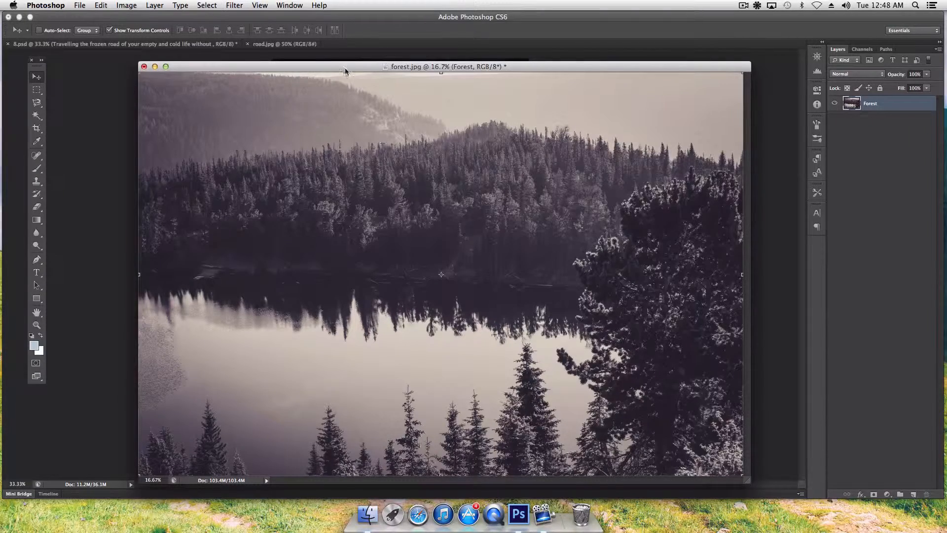
Drag the forest image onto the 8.psd cover and shift it lower.
left_click_drag(321, 67, 738, 113)
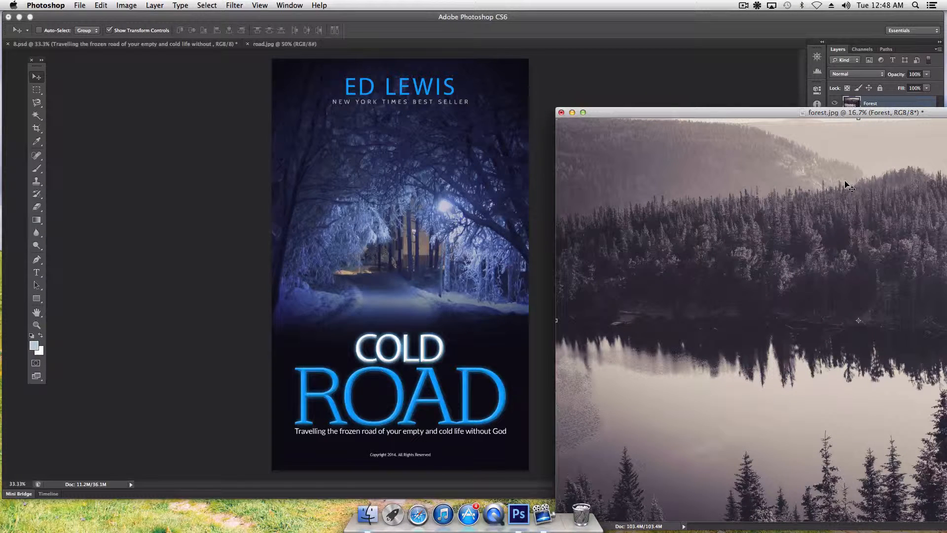
left_click_drag(840, 183, 366, 127)
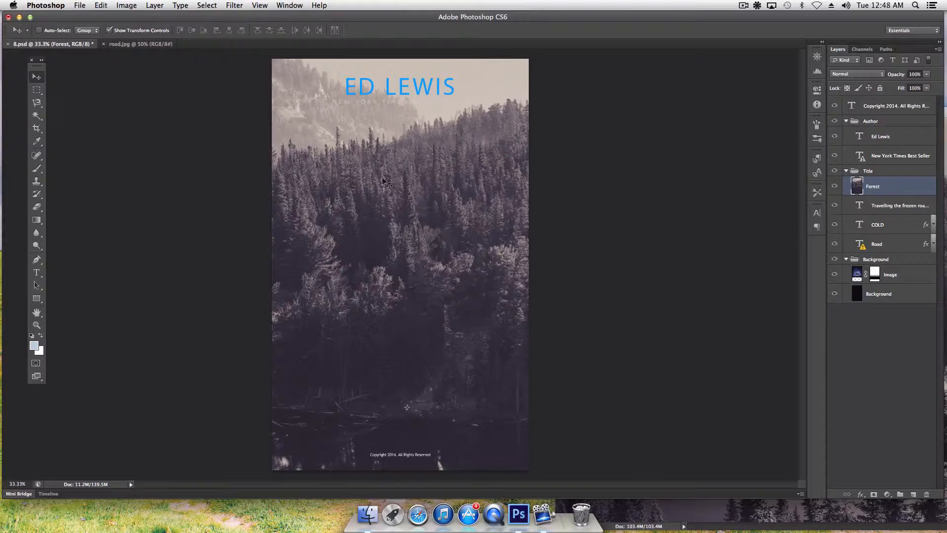
left_click_drag(406, 184, 582, 186)
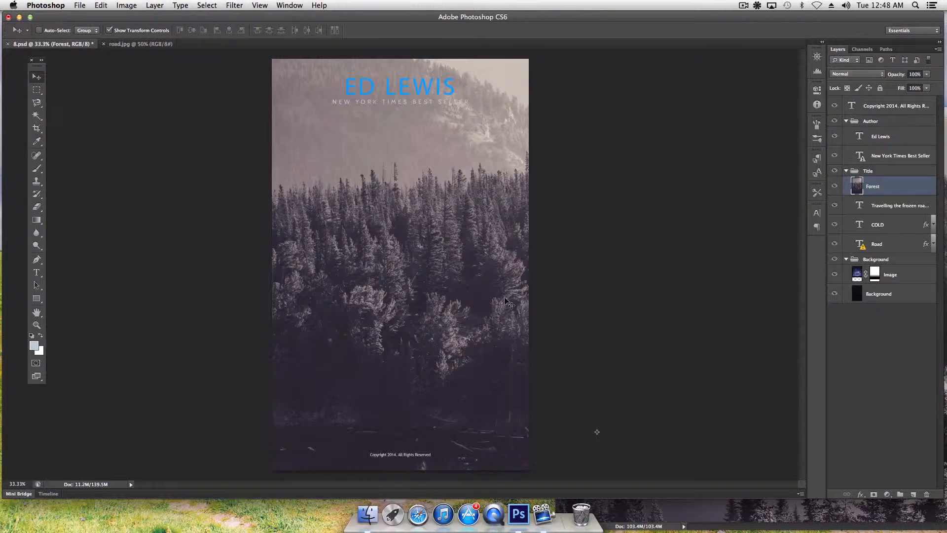
left_click_drag(423, 241, 555, 239)
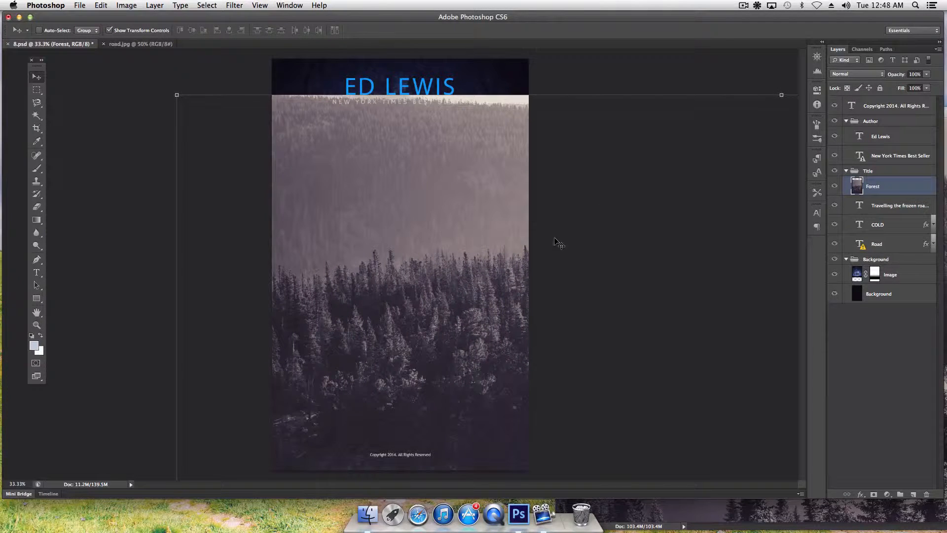
Shrink the Forest layer in two transforms and move it up-left to fill the cover.
left_click(177, 95)
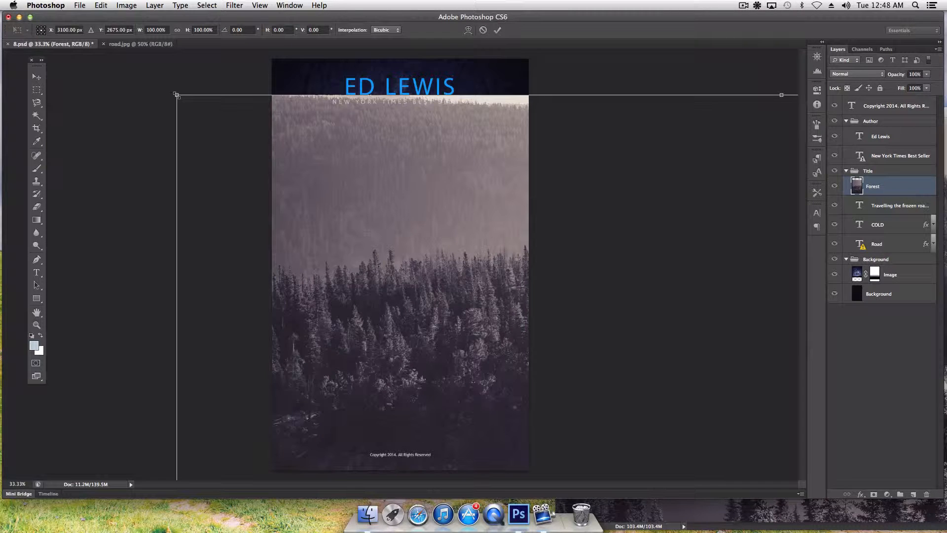
left_click_drag(177, 95, 443, 253)
left_click_drag(507, 300, 240, 115)
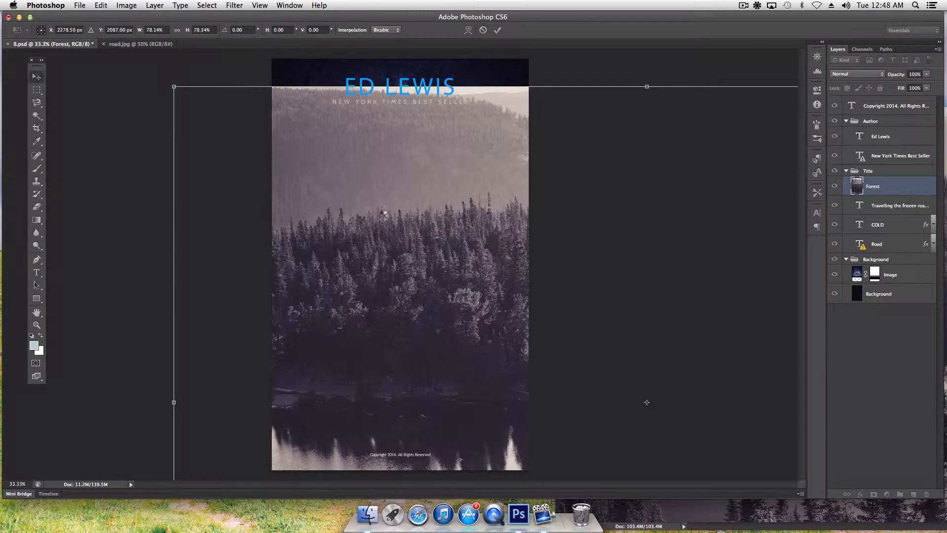
key("Return")
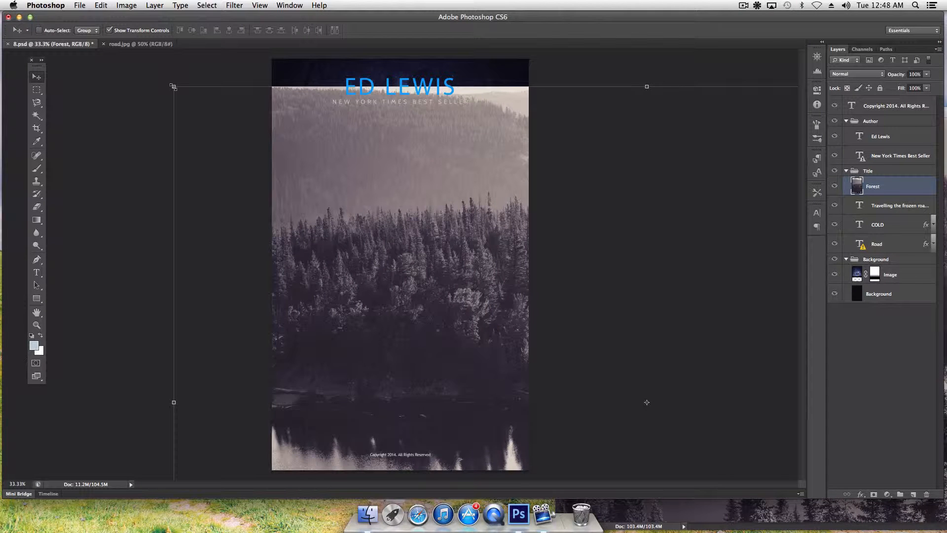
left_click_drag(172, 87, 360, 200)
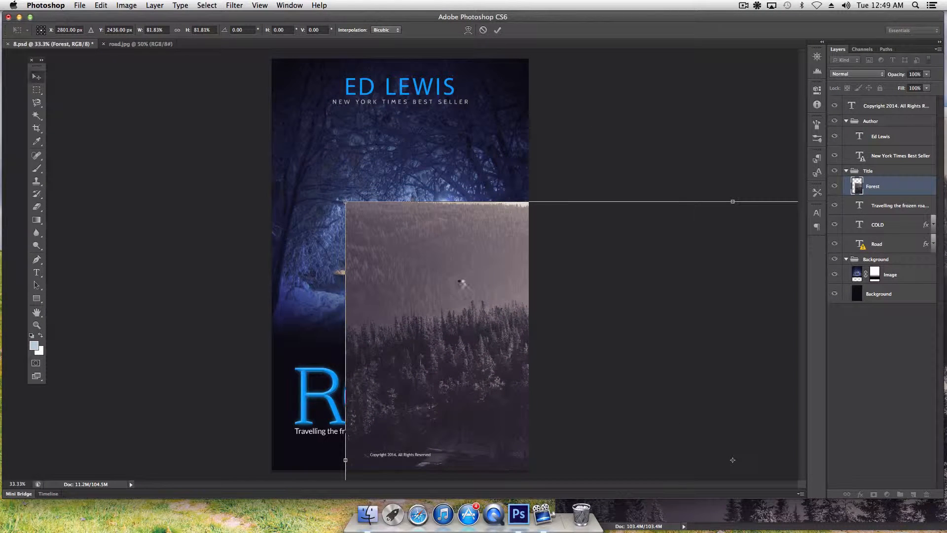
key("Return")
left_click_drag(492, 296, 399, 142)
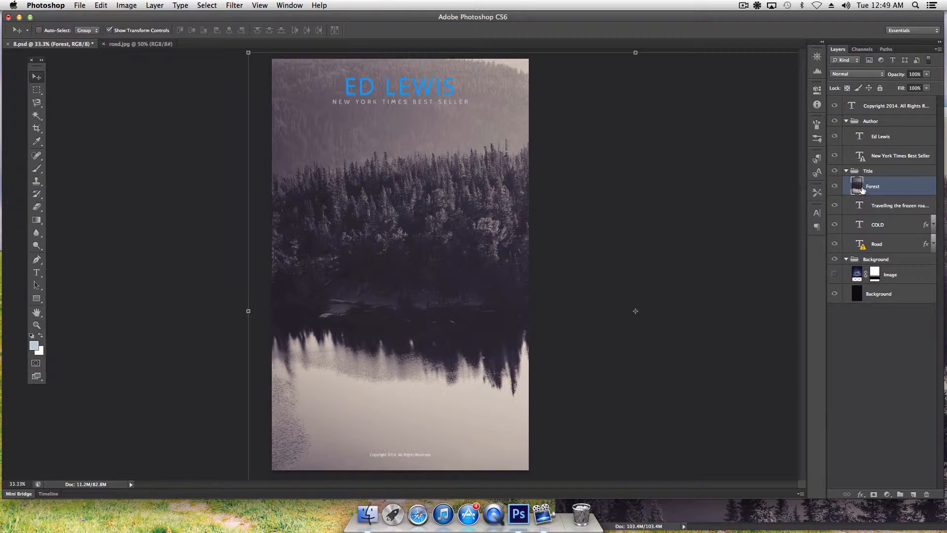
Place Forest between Image and Background, hide Image, and shift the forest up and left.
left_click_drag(893, 193, 894, 284)
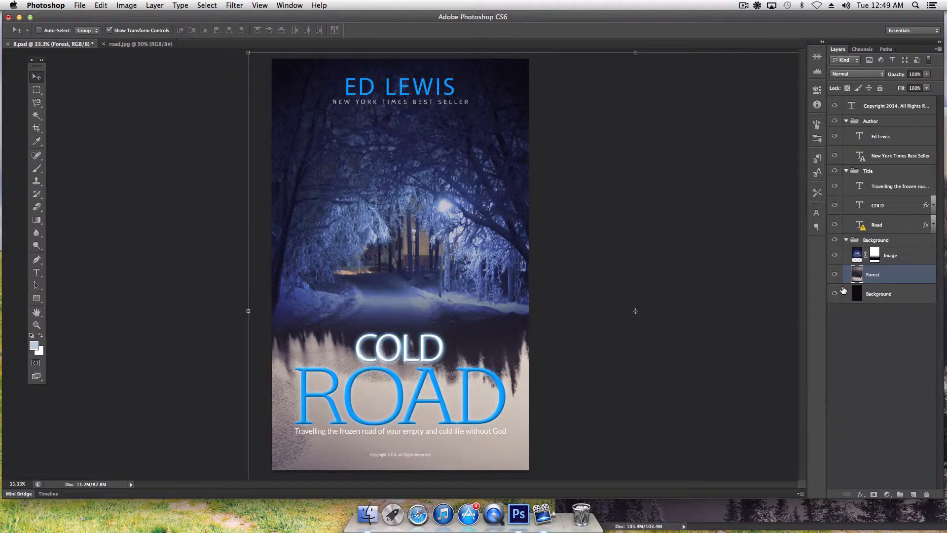
left_click(834, 255)
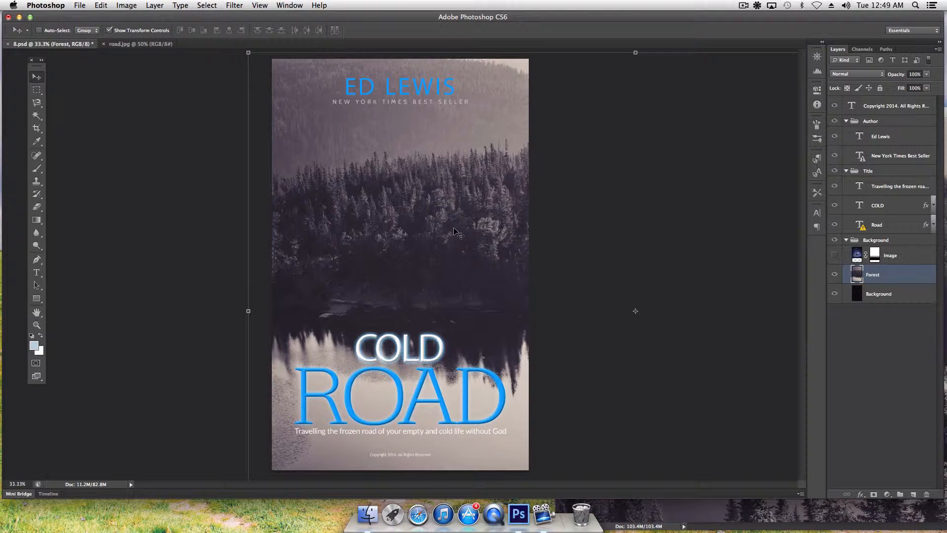
mouse_move(452, 233)
left_mouse_down()
mouse_move(417, 228)
mouse_move(450, 220)
left_mouse_up()
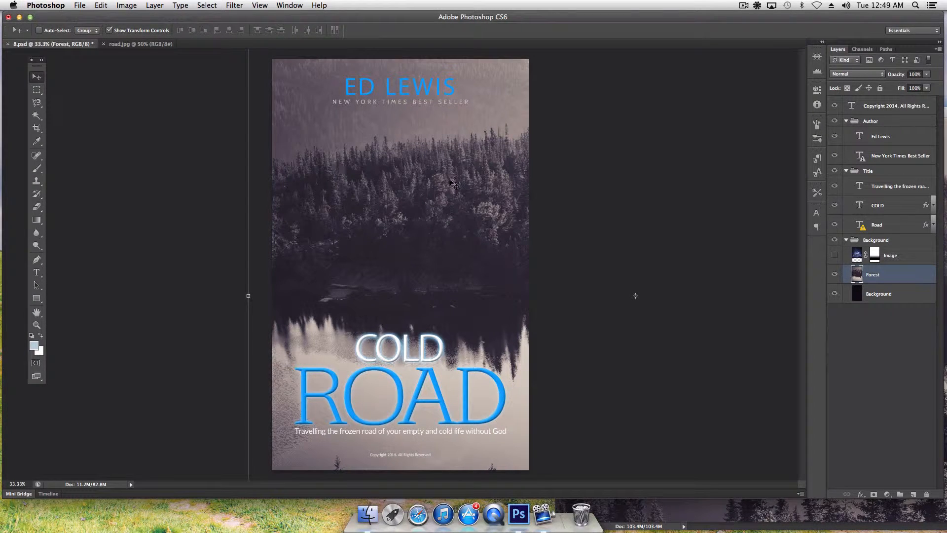
left_click_drag(479, 190, 307, 191)
left_click_drag(501, 201, 466, 205)
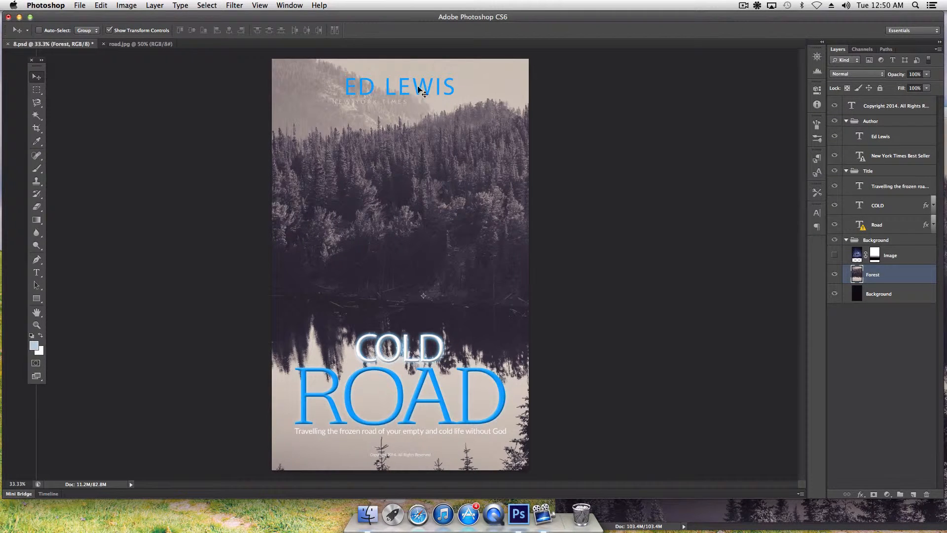
Switch to road.jpg and turn its Background into a layer named 'road'.
left_click(151, 45)
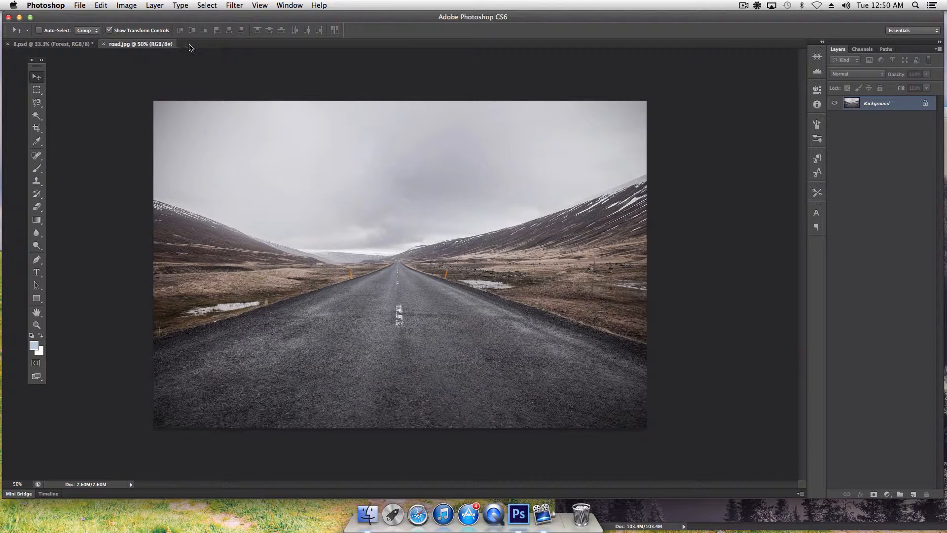
double_click(871, 104)
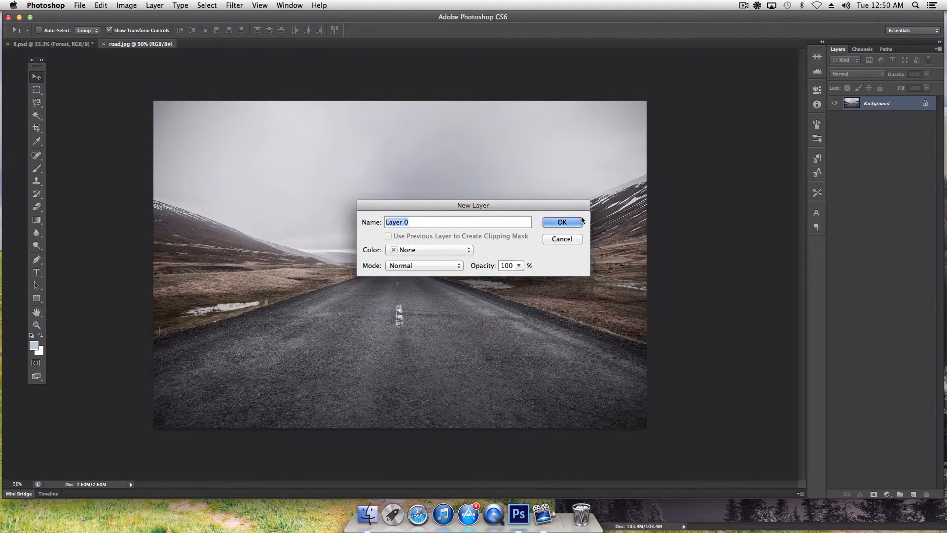
type("road")
left_click(572, 223)
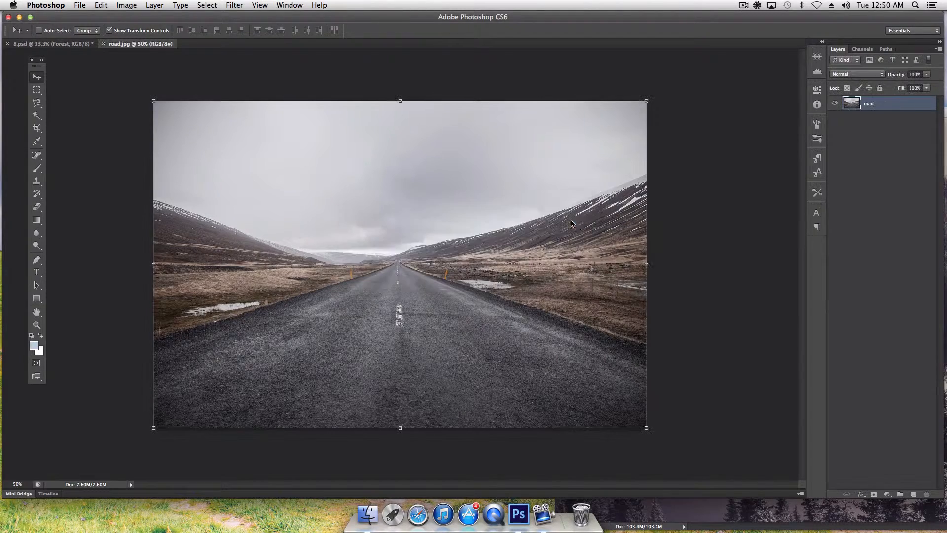
right_click(178, 45)
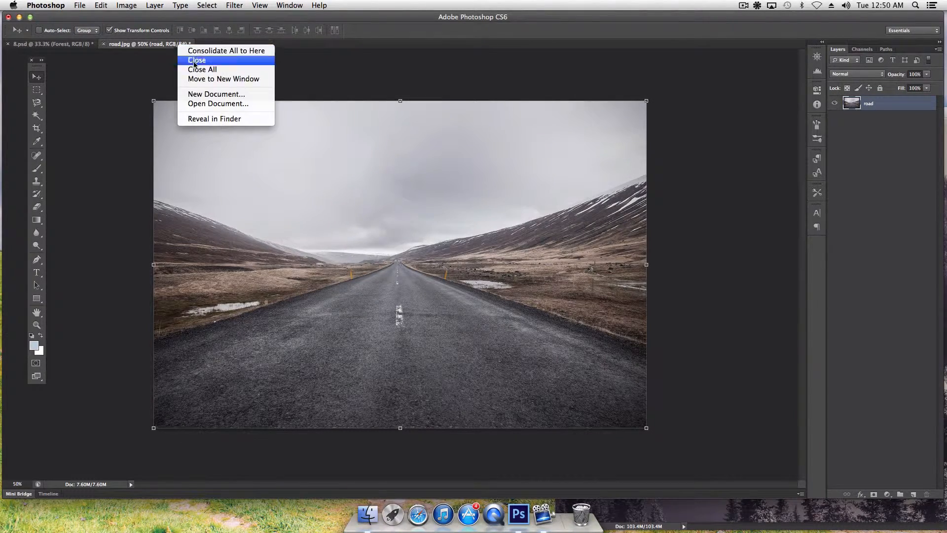
Float road.jpg in its own window and drag the road photo onto the cover.
left_click(199, 81)
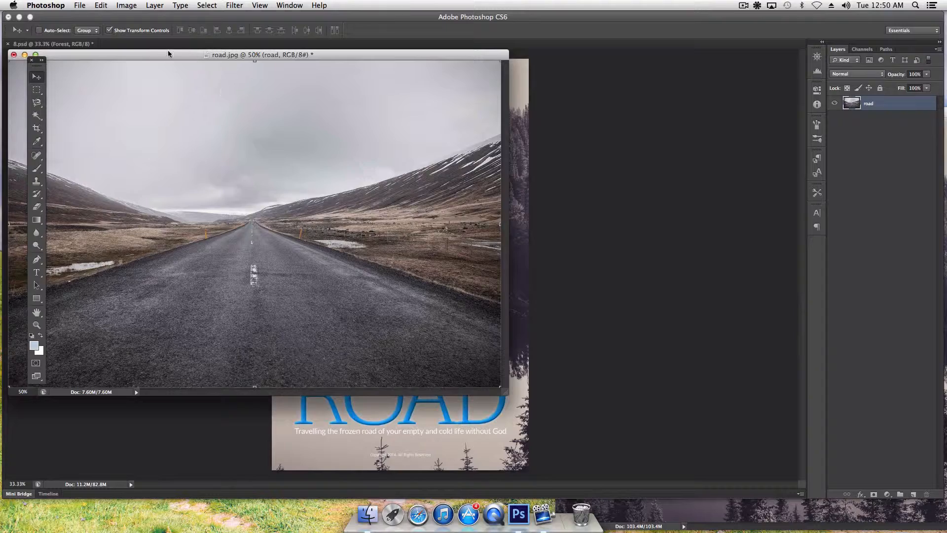
left_click_drag(163, 51, 748, 245)
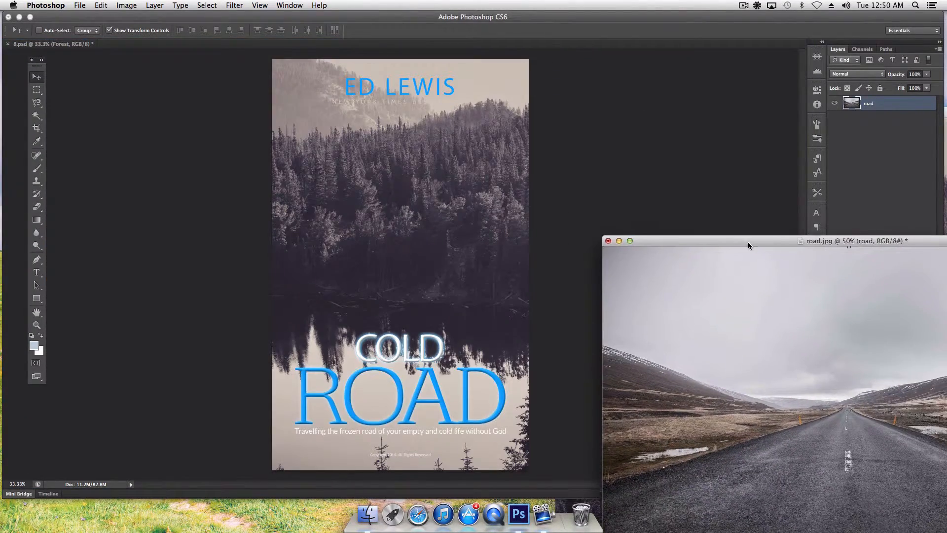
left_click_drag(864, 345, 408, 162)
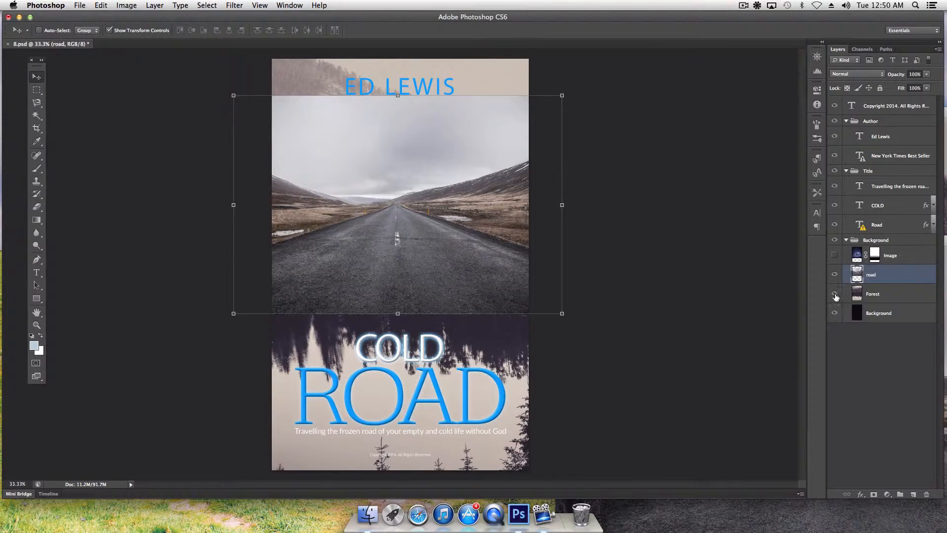
Hide the Forest layer, raise the road photo and enlarge it over the cover.
left_click(834, 293)
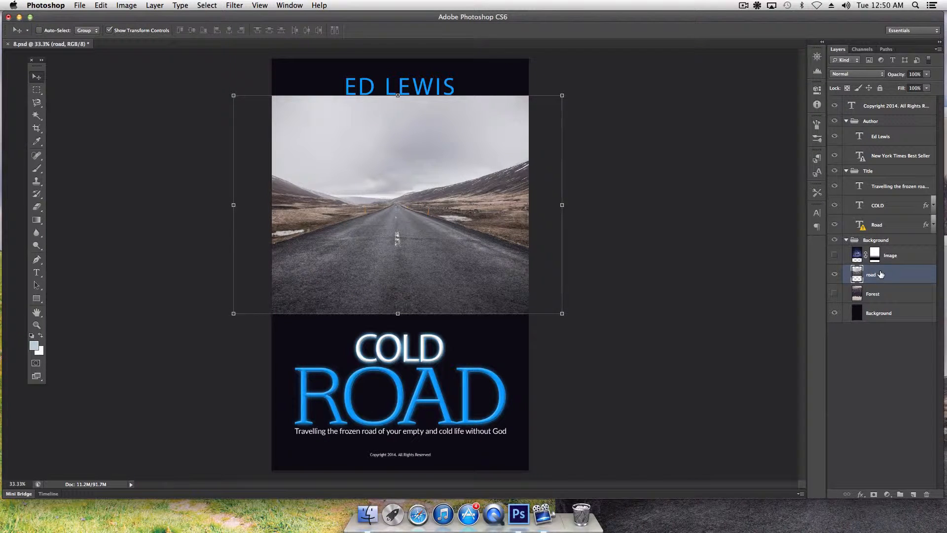
left_click_drag(434, 206, 436, 167)
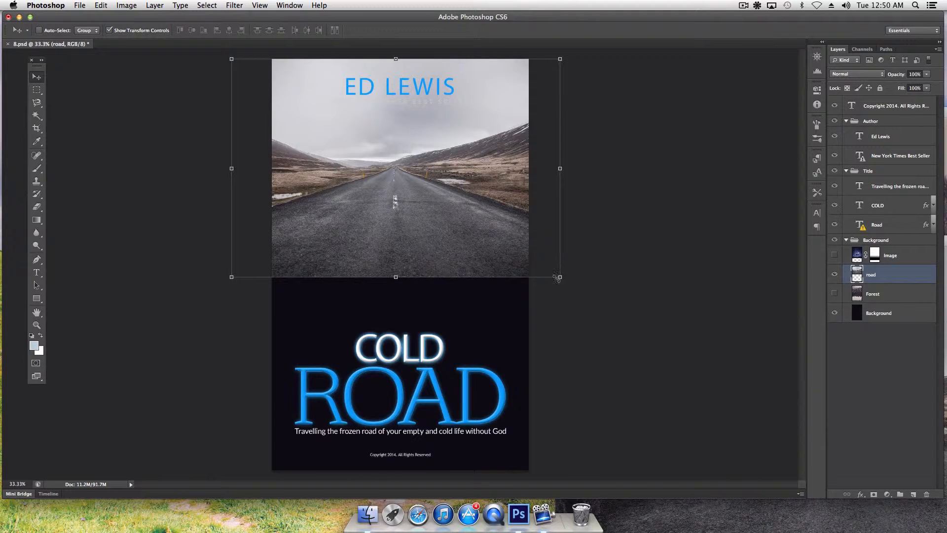
left_click_drag(558, 277, 791, 460)
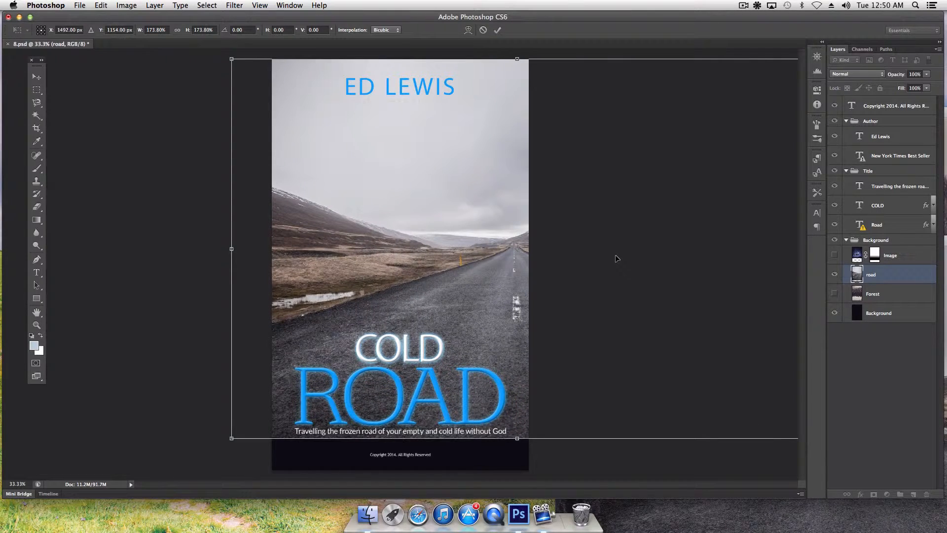
key("Return")
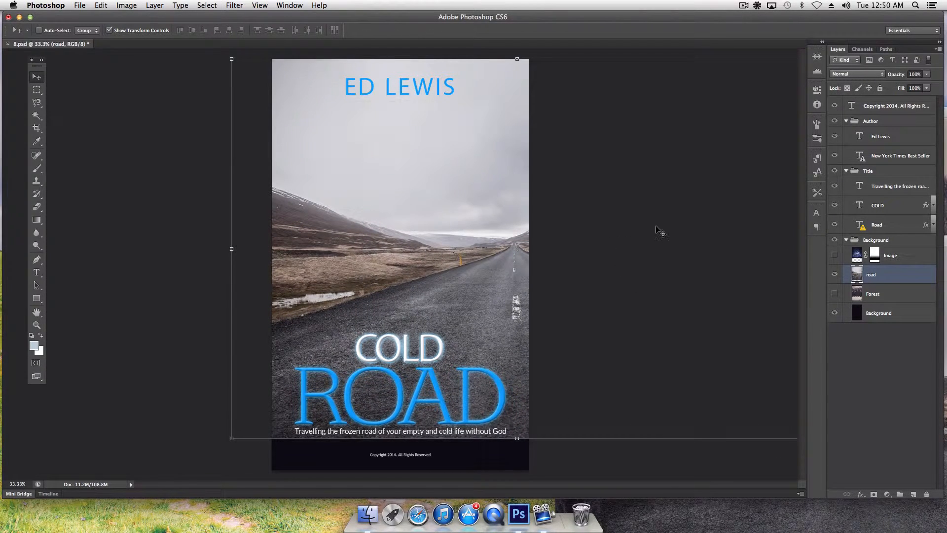
Shift the road photo left and down, then enlarge it and stretch it toward the top.
left_click_drag(662, 215, 562, 219)
left_click_drag(460, 189, 458, 215)
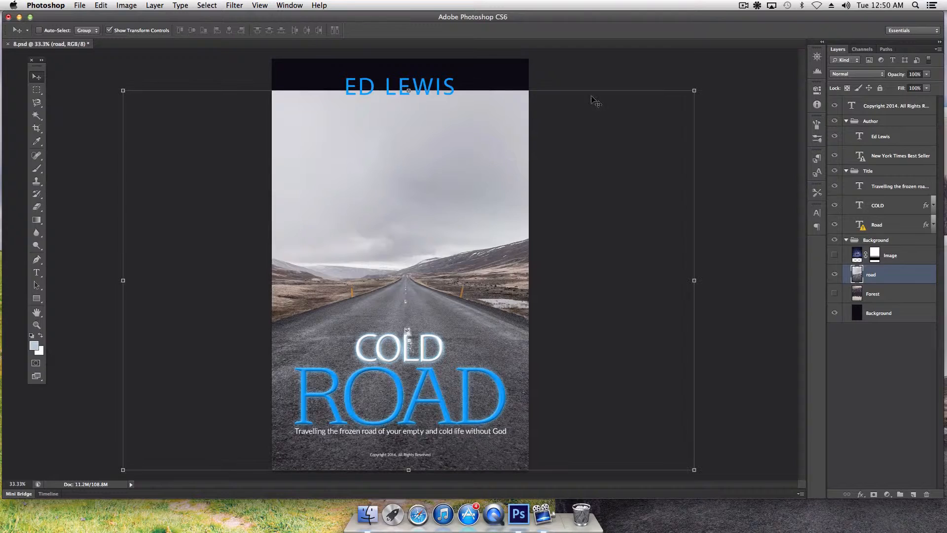
left_click_drag(692, 91, 717, 75)
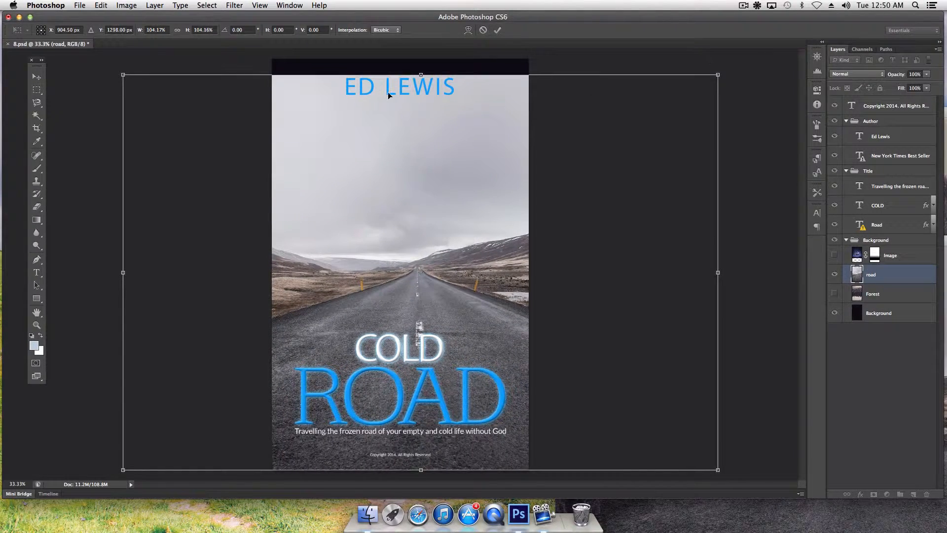
left_click_drag(422, 76, 422, 60)
key("Return")
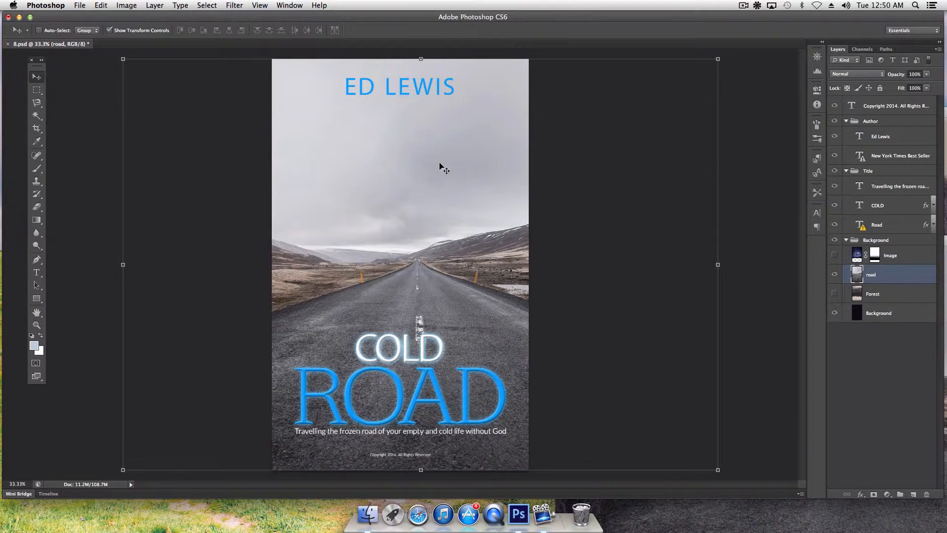
Stretch the road photo taller and move it up to raise the horizon.
left_click_drag(424, 166, 431, 257)
key("ctrl+t")
left_click_drag(414, 157, 412, 1)
key("Return")
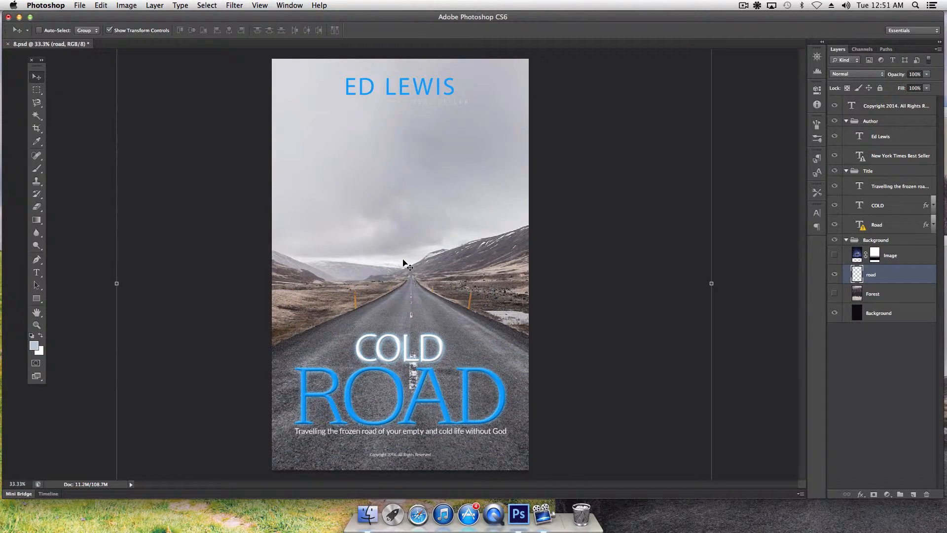
left_click_drag(416, 255, 412, 218)
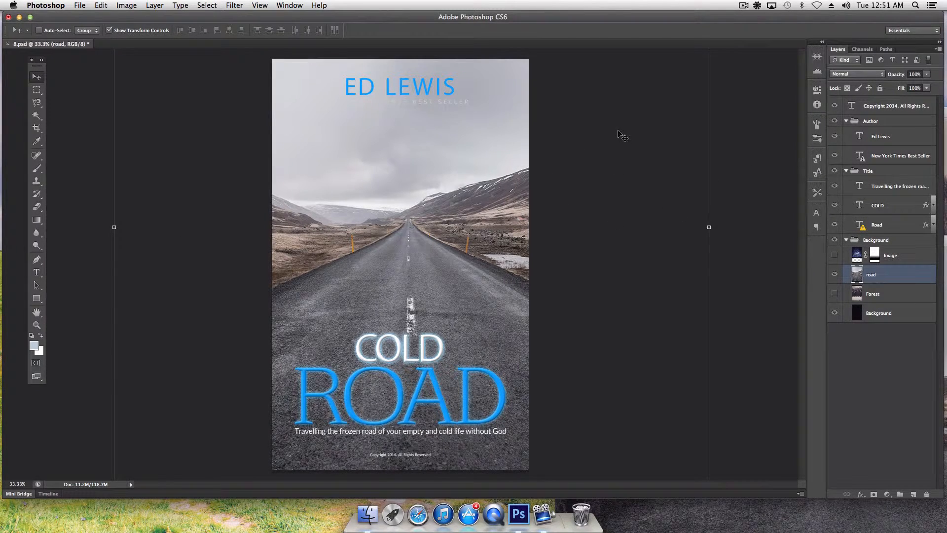
Lower the road photo and enlarge it to about 111% so the horizon sits below the author name.
left_click_drag(617, 151, 614, 222)
left_click_drag(652, 109, 643, 212)
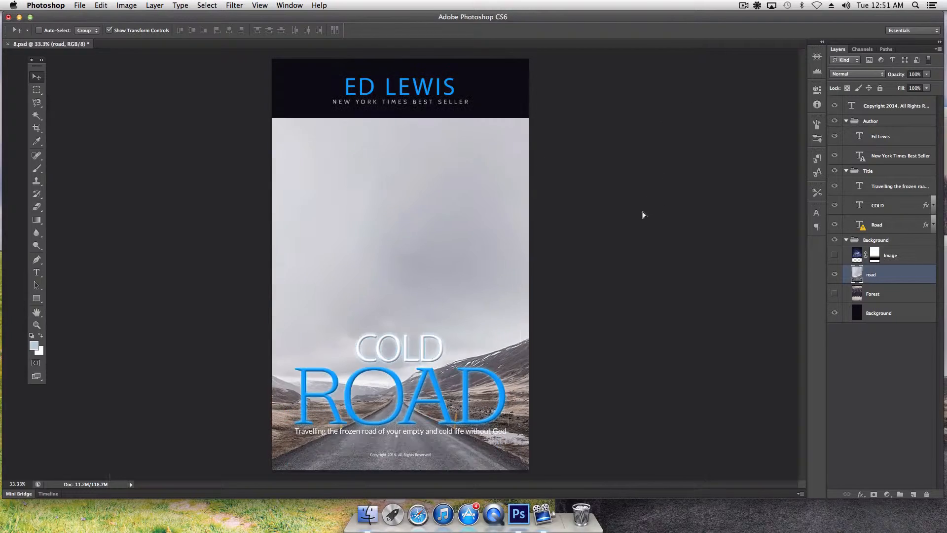
left_click_drag(696, 118, 764, 51)
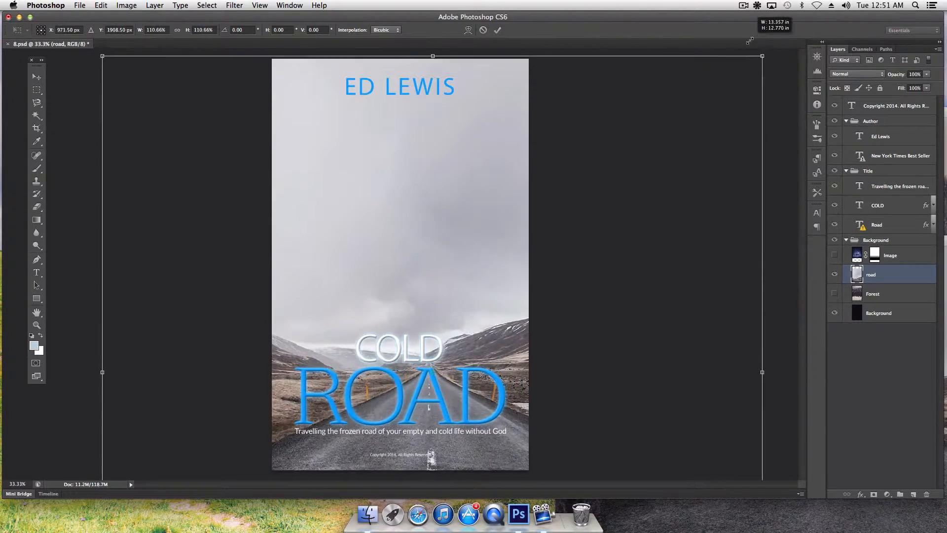
left_click_drag(600, 225, 585, 61)
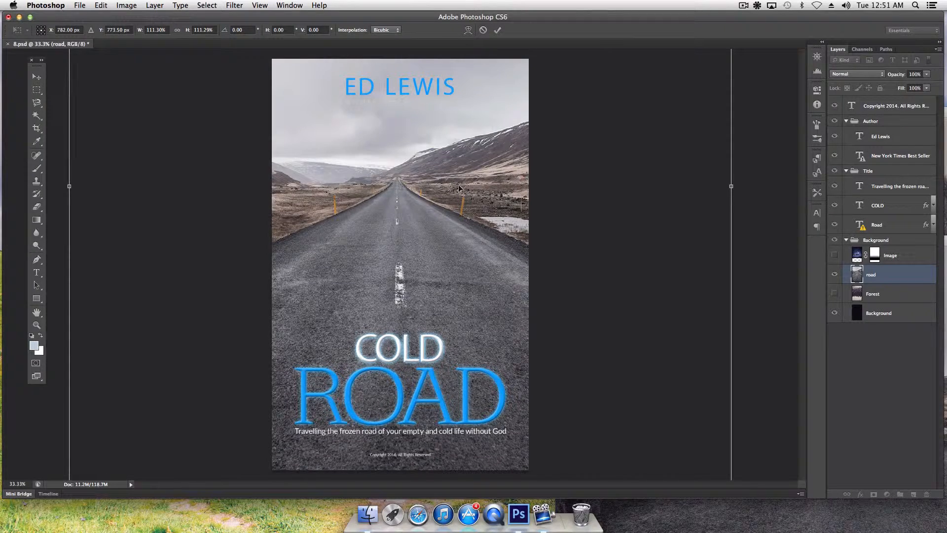
key("Return")
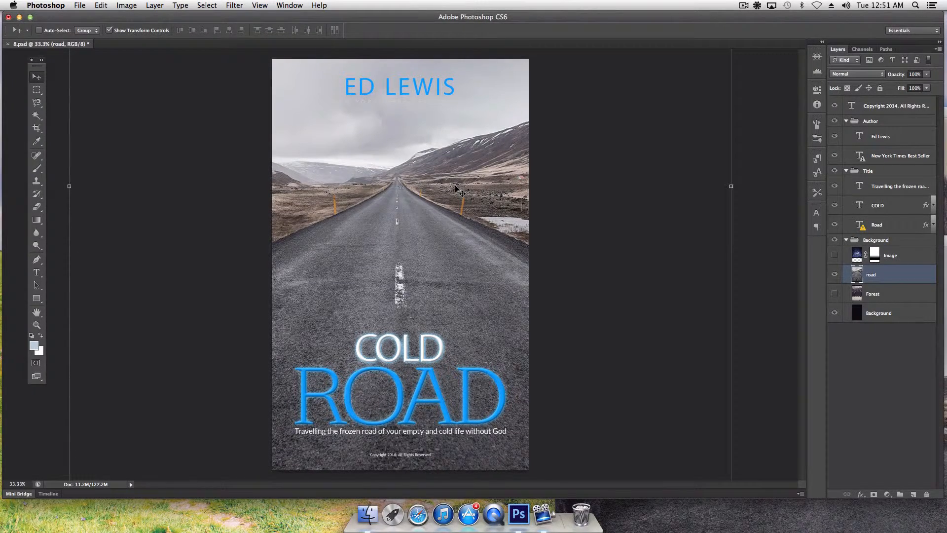
left_click(36, 312)
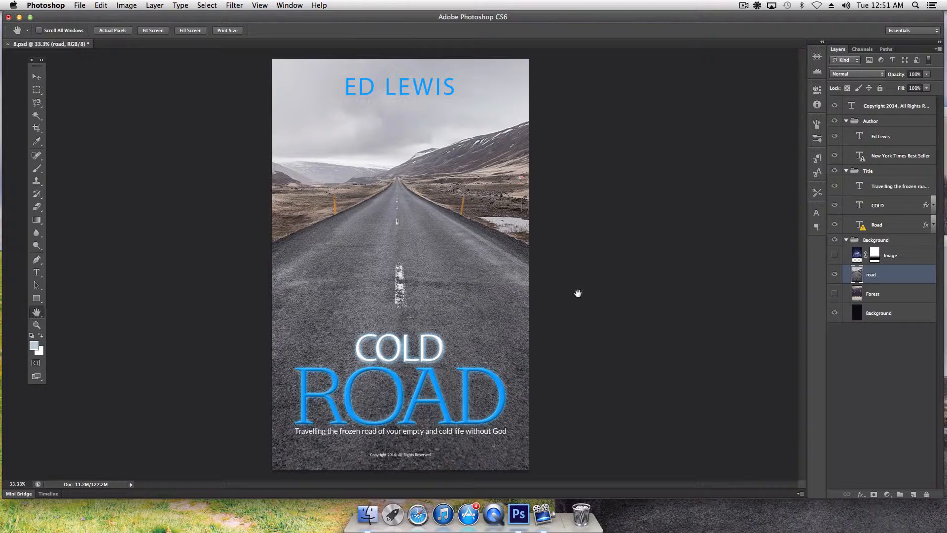
left_click(37, 77)
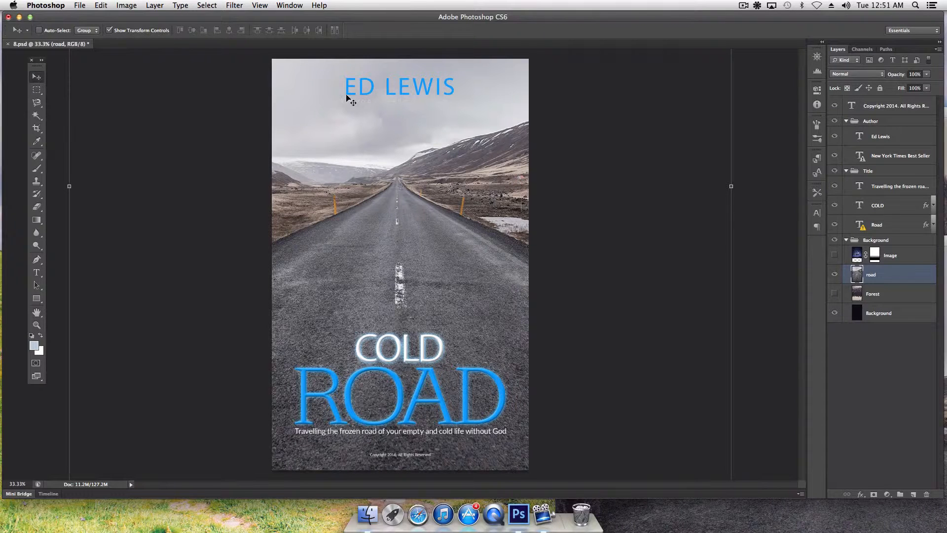
right_click(392, 104)
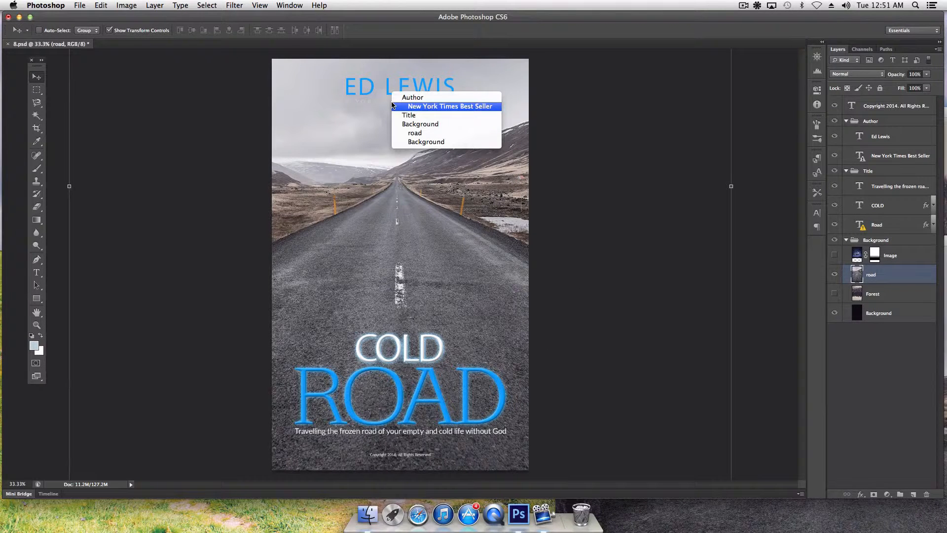
left_click(423, 106)
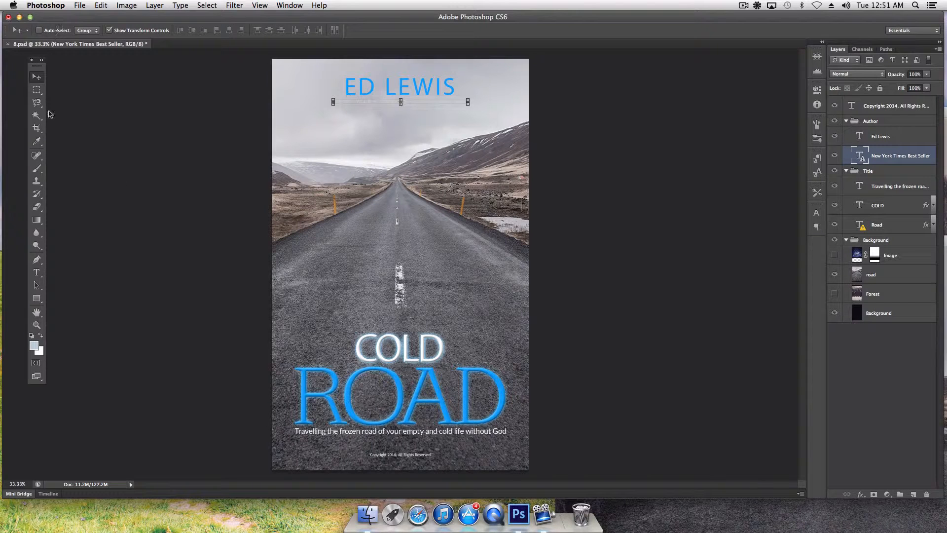
left_click(42, 313)
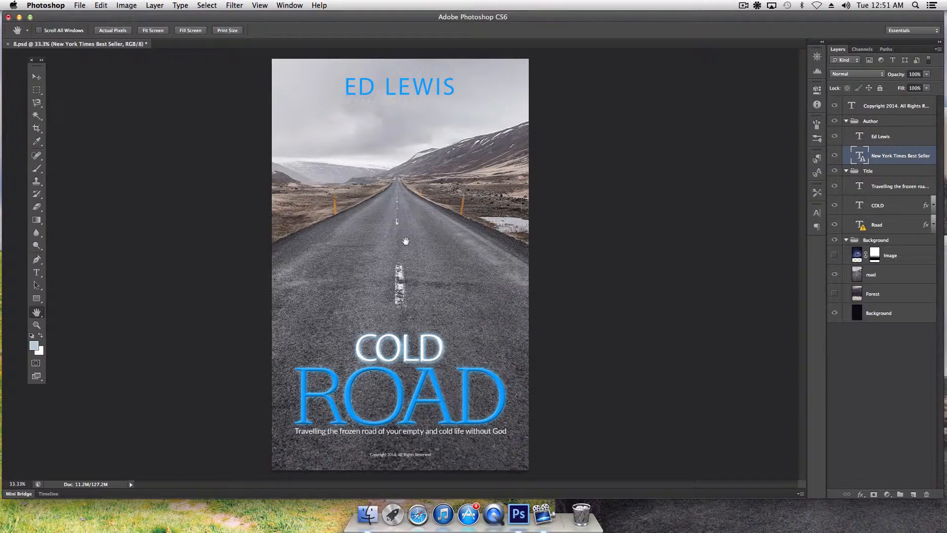
left_click(37, 76)
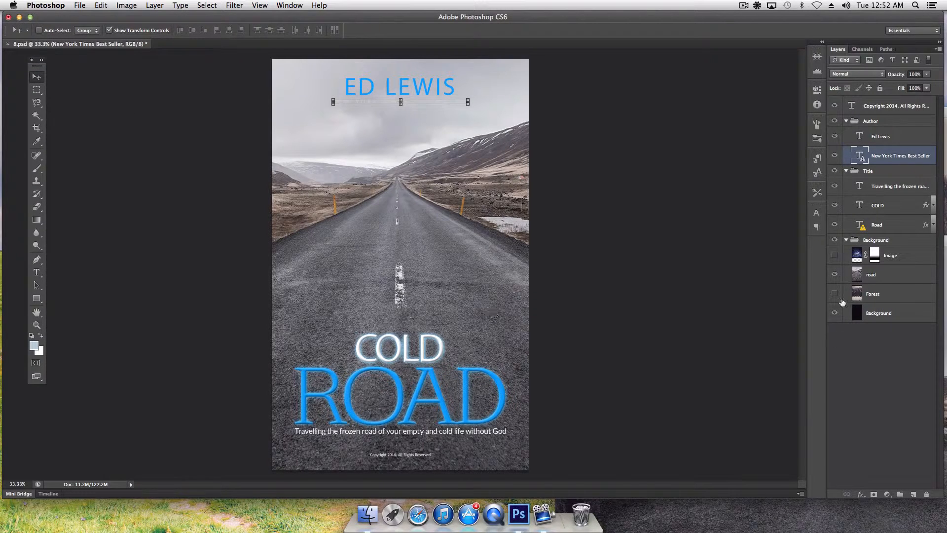
left_click(834, 255)
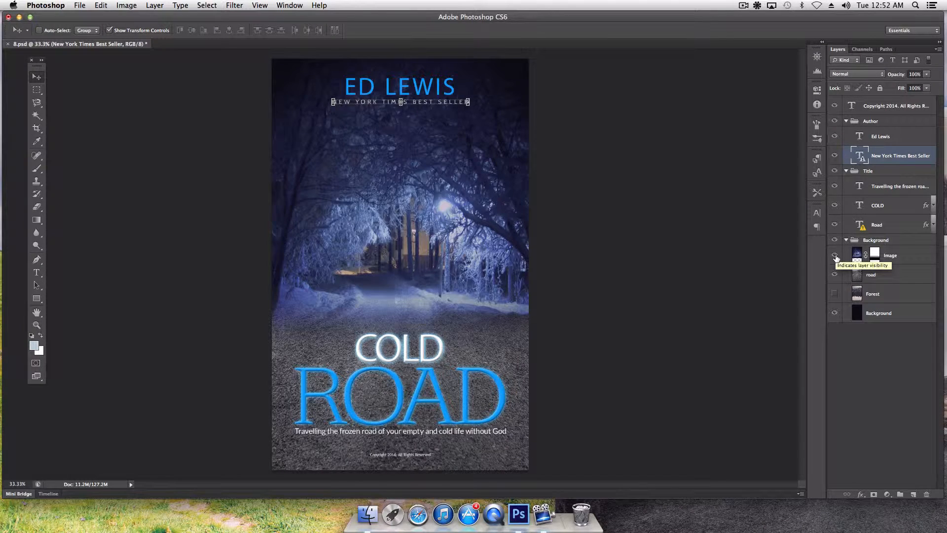
left_click(834, 256)
left_click(834, 274)
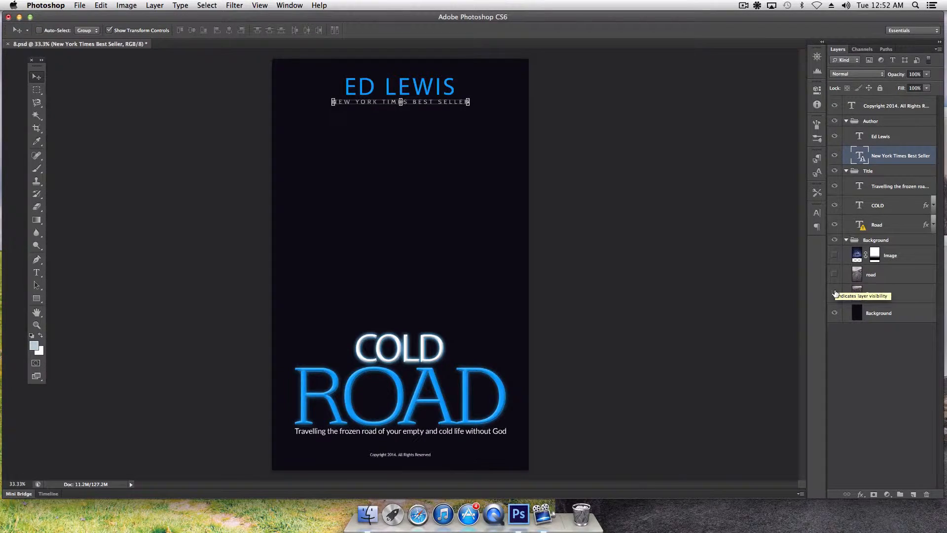
left_click(834, 293)
left_click(835, 293)
left_click(835, 255)
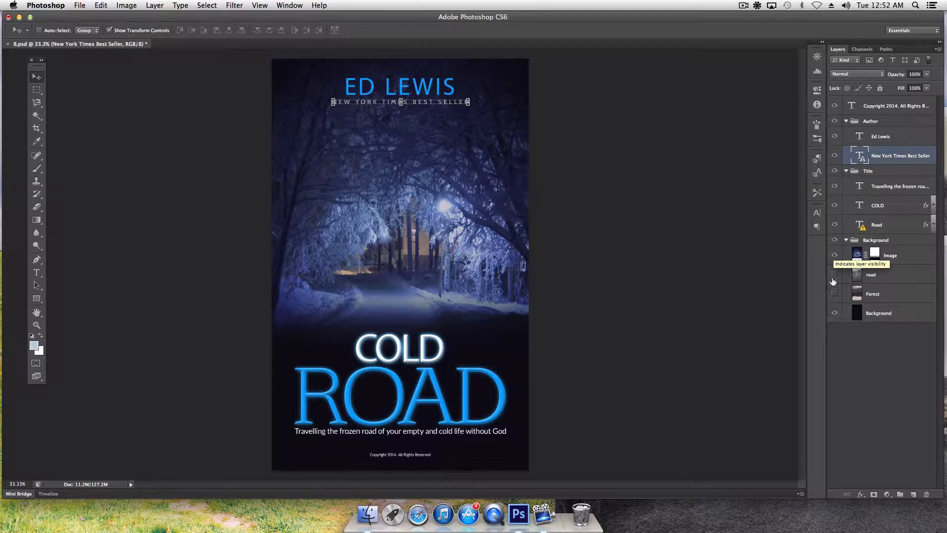
left_click(834, 255)
left_click(834, 274)
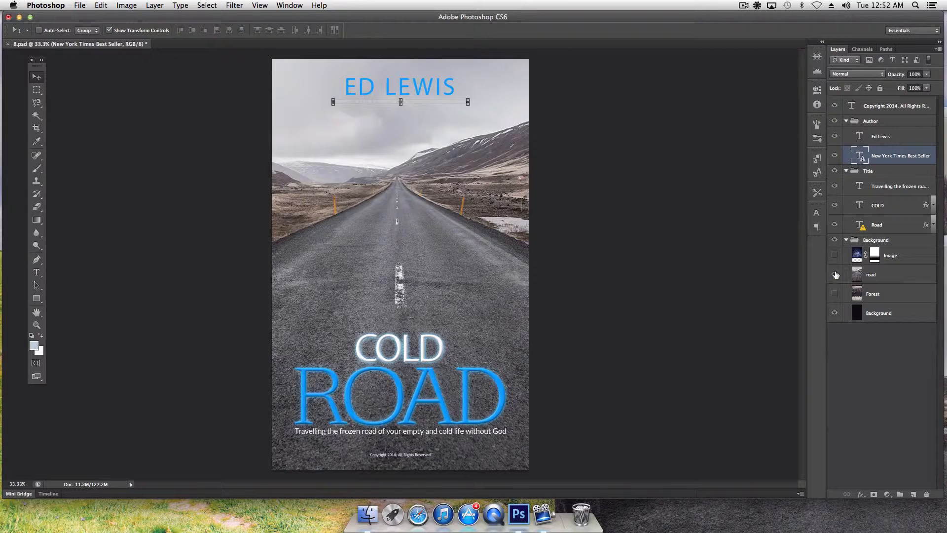